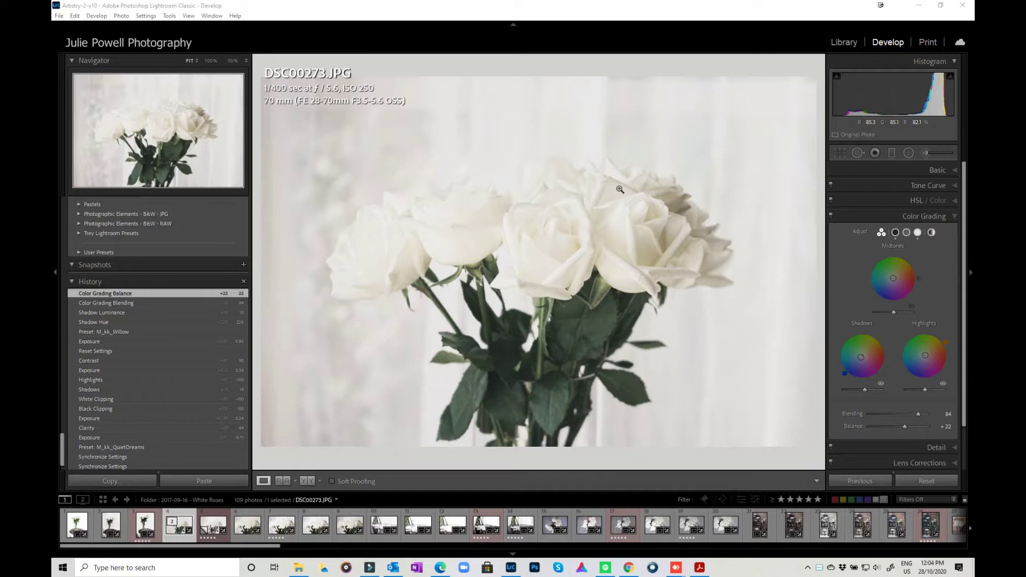
Collapse the HSL/Color and Color Grading panels, leaving only Develop panel headers visible.
left_click(954, 201)
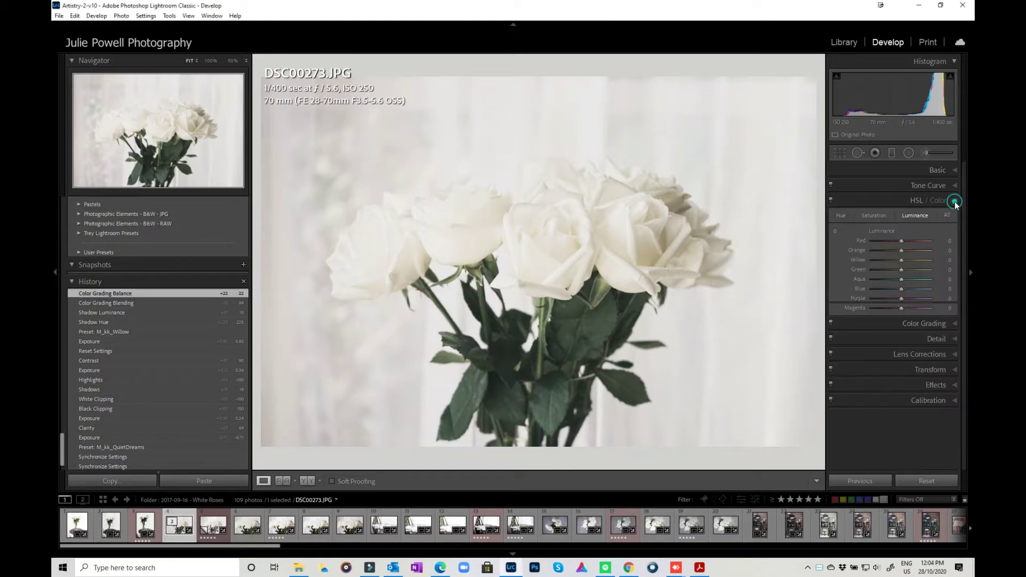
left_click(954, 201)
left_click(950, 215)
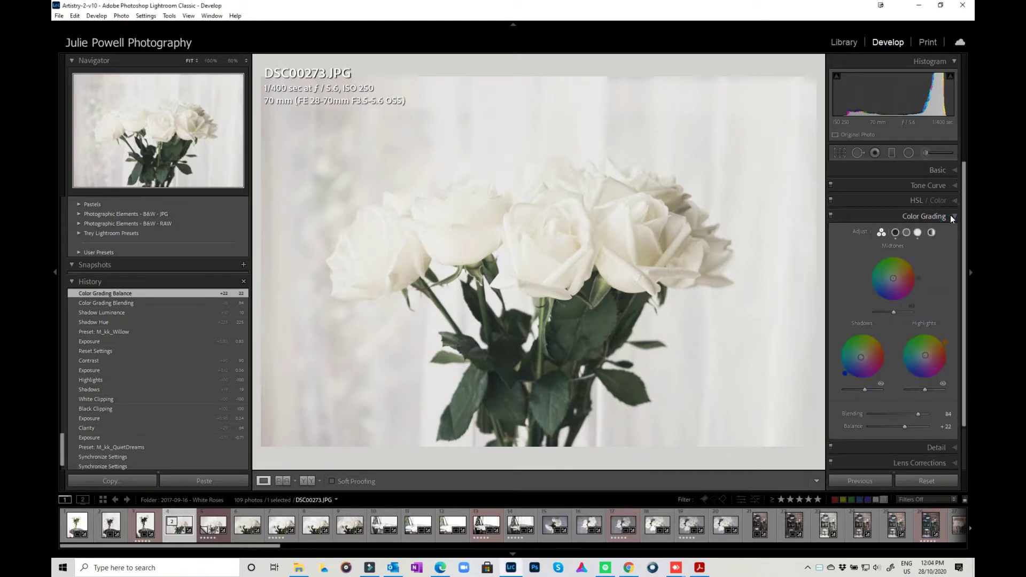
right_click(937, 169)
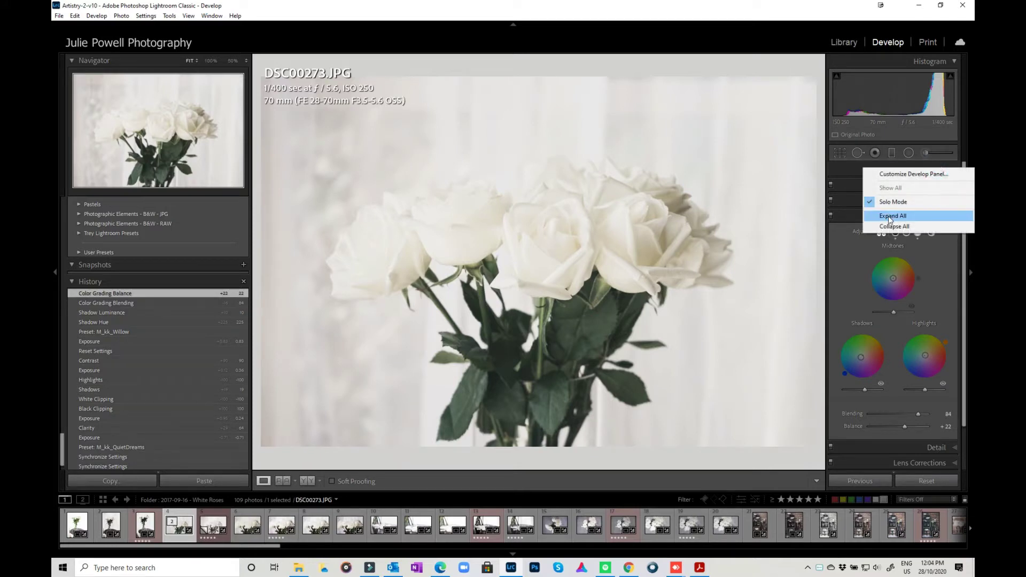
left_click(848, 216)
left_click(848, 216)
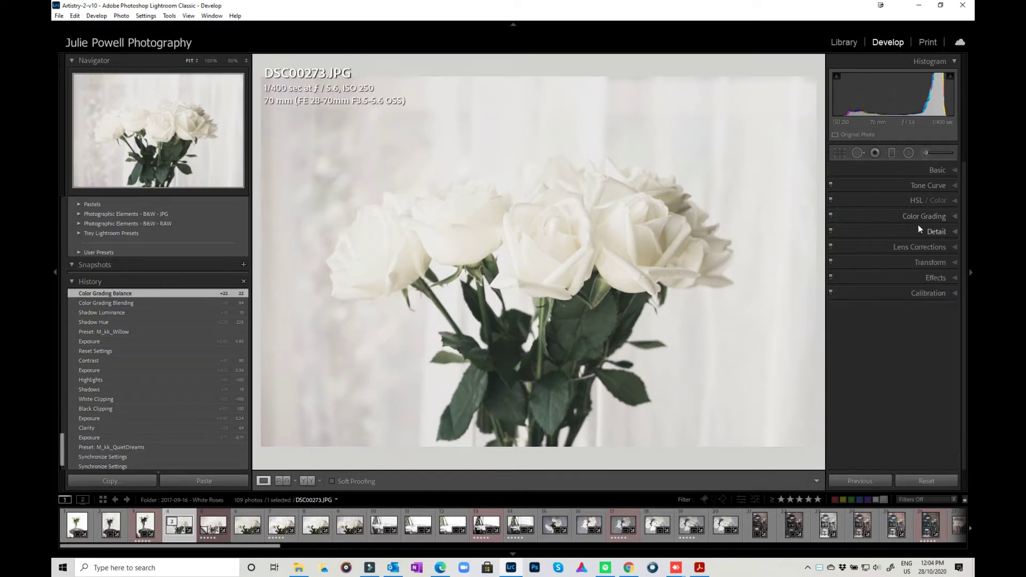
Reopen Color Grading and step through the Shadows, Midtones and Highlights wheels, ending on Highlights.
left_click(954, 217)
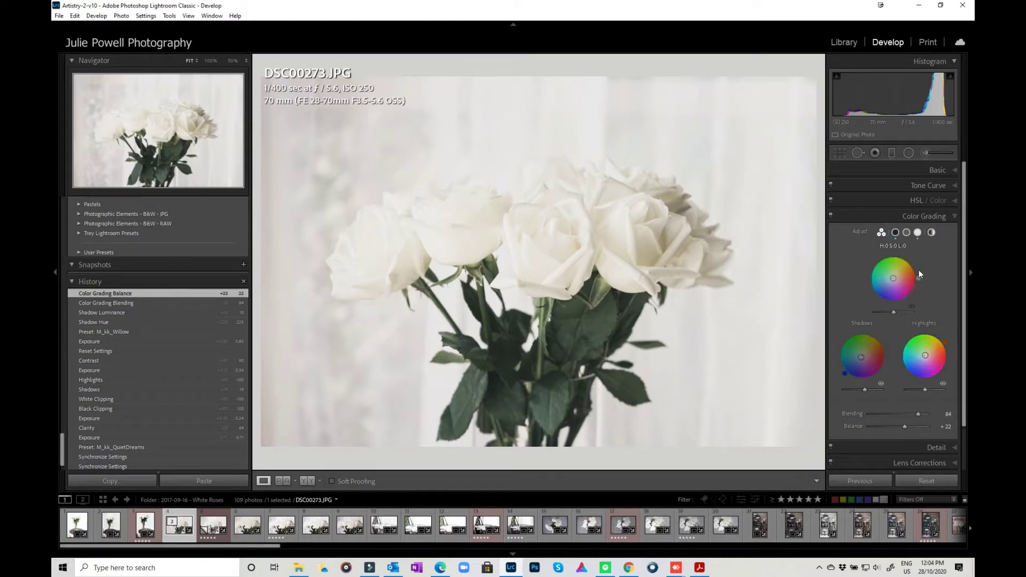
left_click(896, 232)
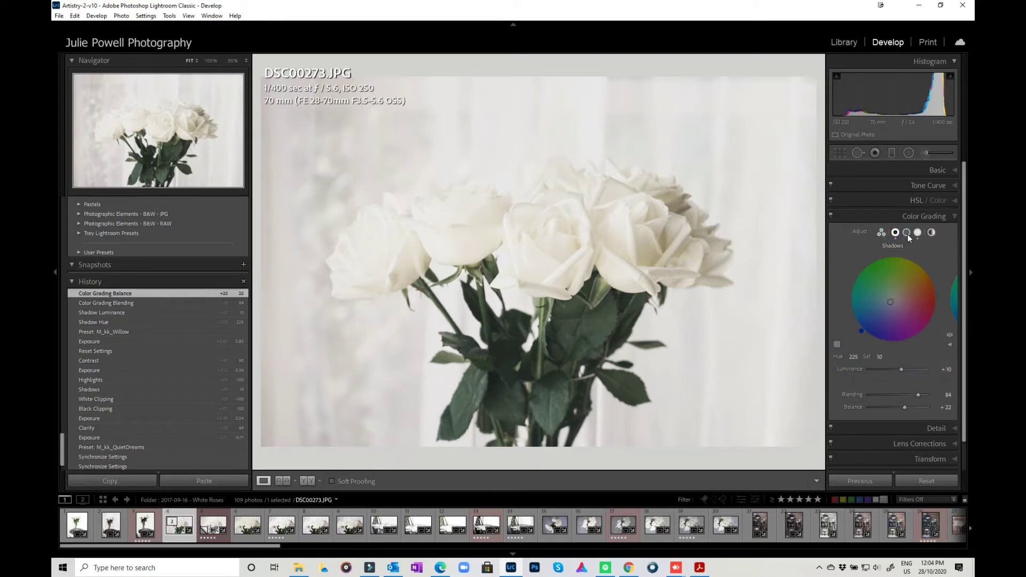
left_click(907, 233)
left_click(917, 234)
Set the Global grade to Hue 246, Sat 48, Luminance +38, then return to the three-wheel view.
left_click(932, 232)
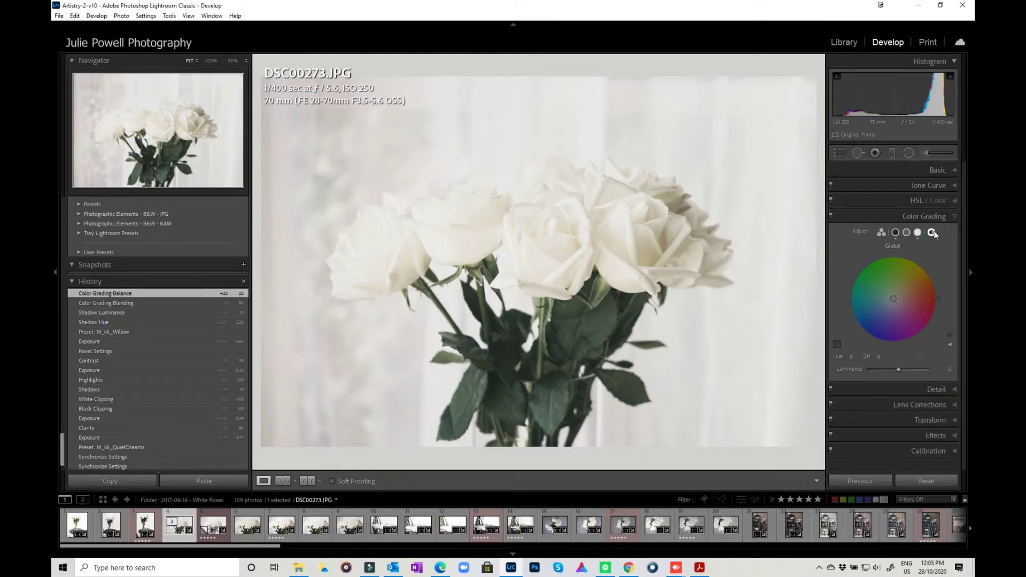
mouse_move(893, 299)
left_mouse_down()
mouse_move(876, 314)
mouse_move(885, 318)
left_mouse_up()
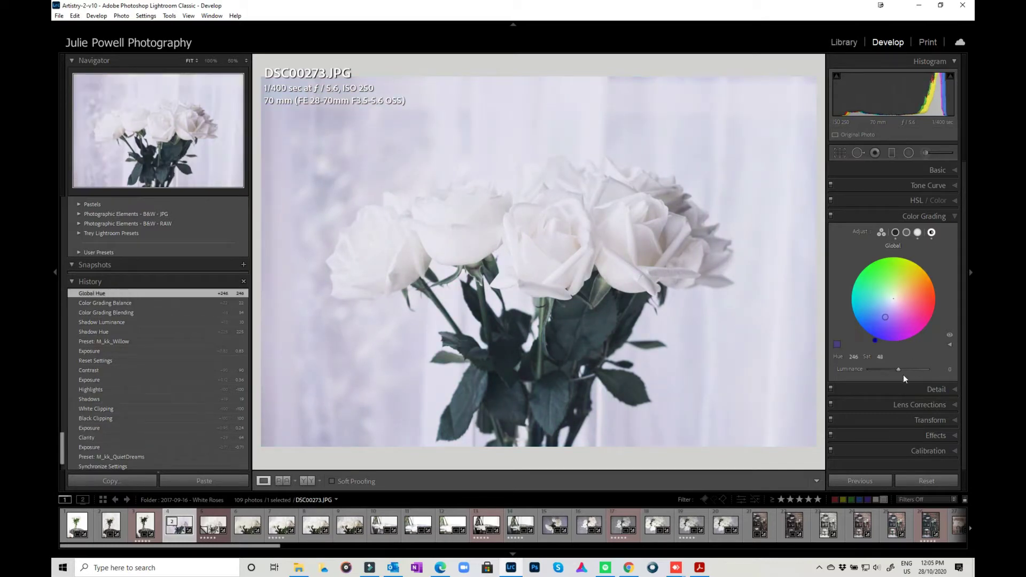
mouse_move(898, 370)
left_mouse_down()
mouse_move(925, 370)
mouse_move(881, 367)
mouse_move(924, 371)
mouse_move(901, 373)
mouse_move(908, 371)
left_mouse_up()
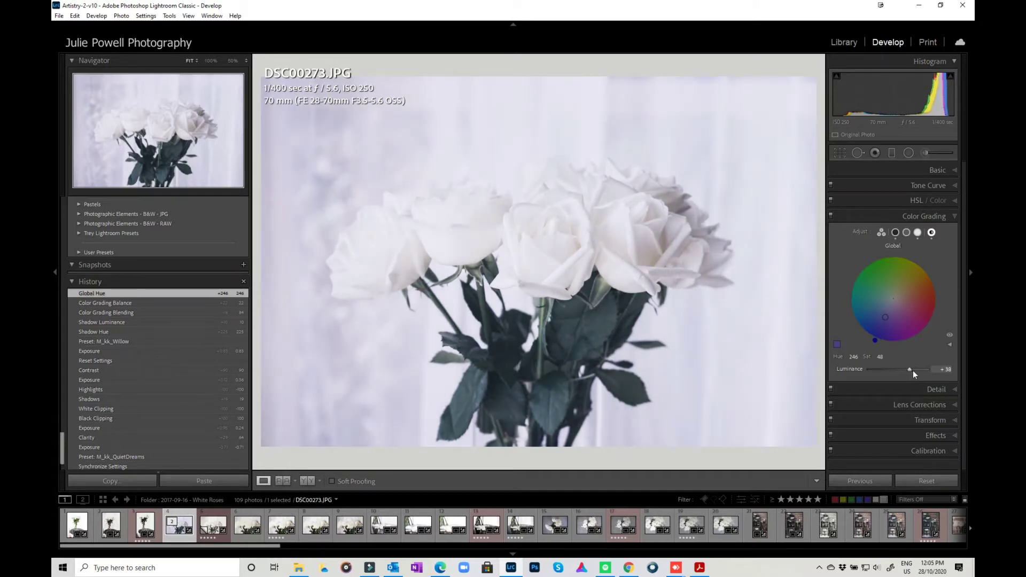
left_click(881, 233)
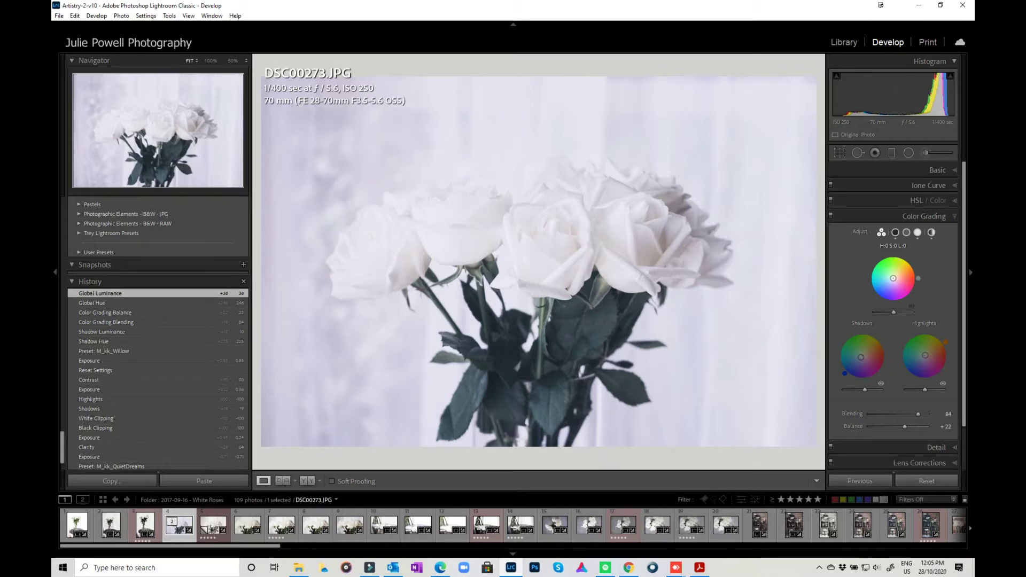
Set the midtone hue to 236 and tint the highlights blue at Hue 230, Saturation 29.
left_click_drag(918, 279, 881, 303)
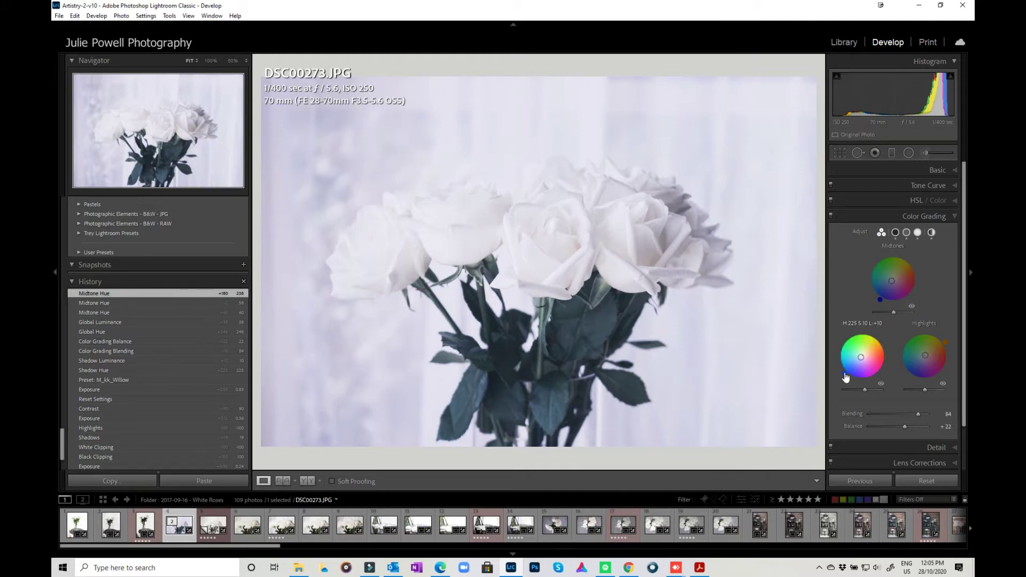
left_click(946, 342)
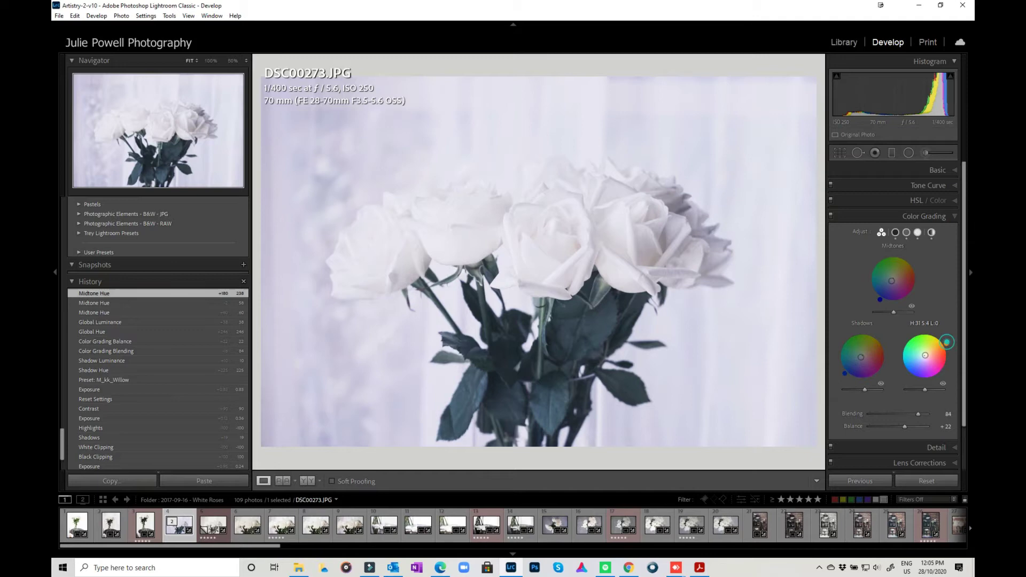
mouse_move(946, 342)
left_mouse_down()
mouse_move(909, 376)
mouse_move(920, 359)
left_mouse_up()
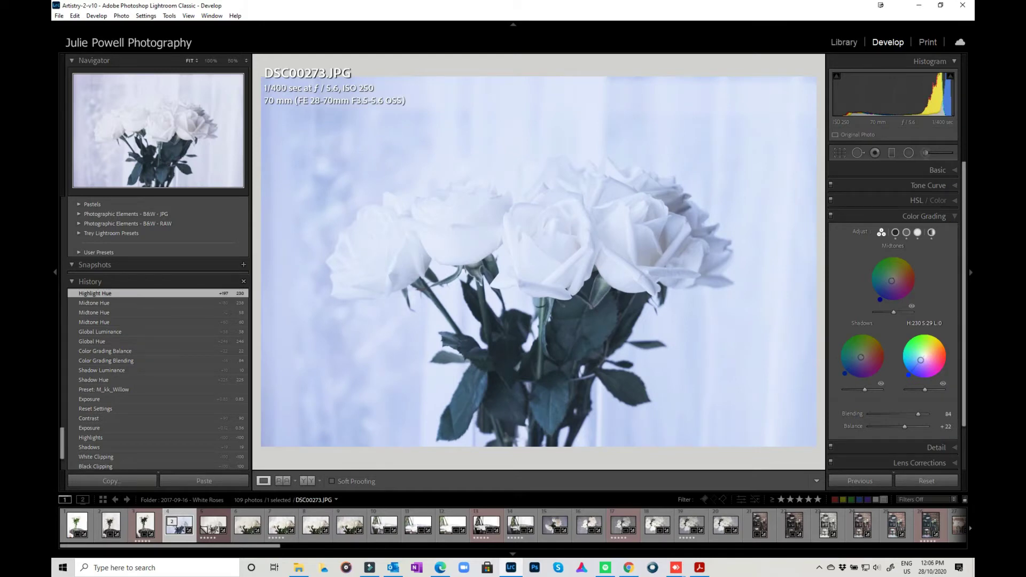
left_click_drag(920, 359, 921, 362)
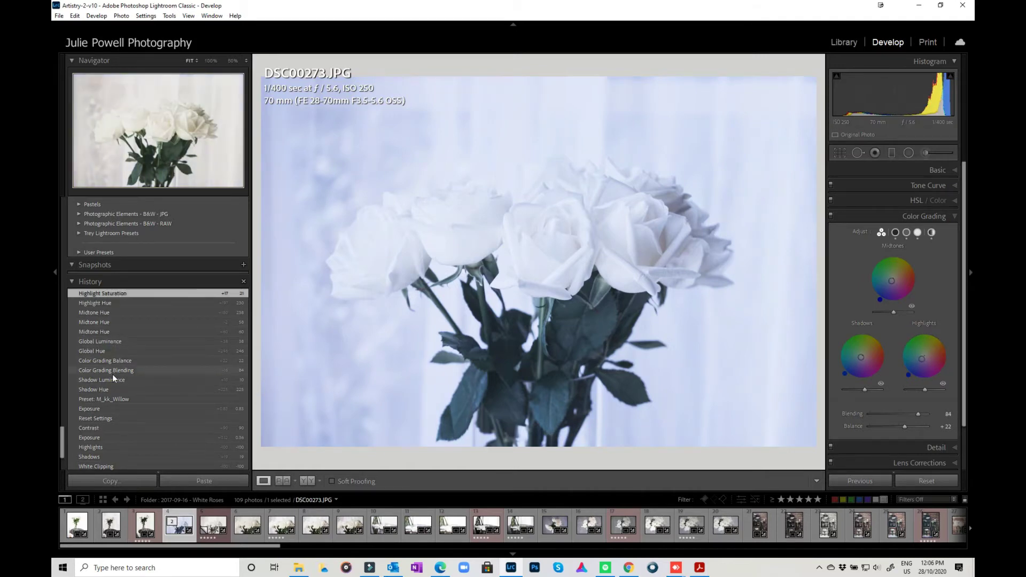
Revert to the M_kk_Willow preset, then try blue and beige Shadows swatches before resetting to neutral.
left_click(108, 399)
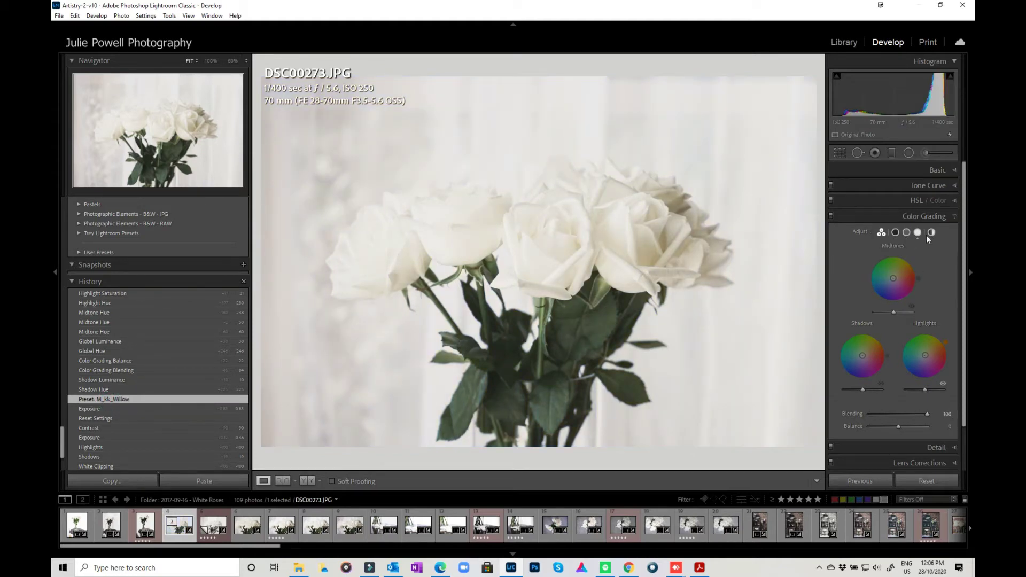
left_click(894, 233)
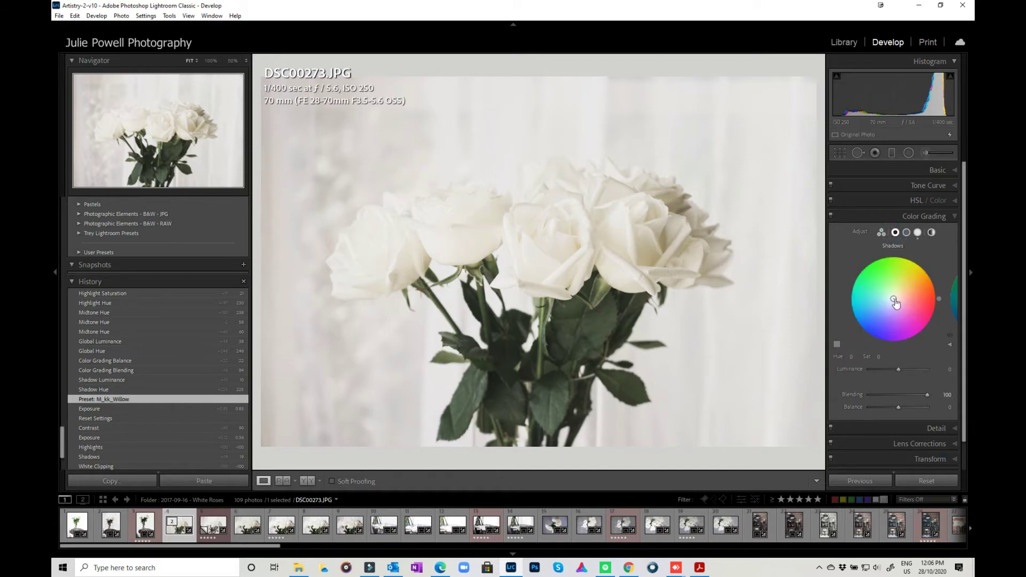
left_click(836, 345)
left_click(814, 337)
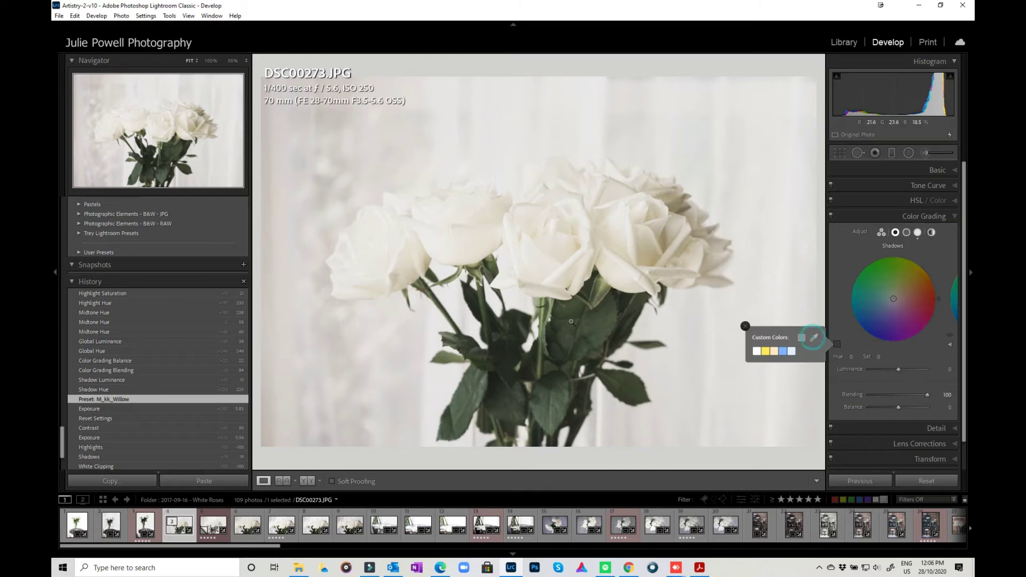
left_click(596, 322)
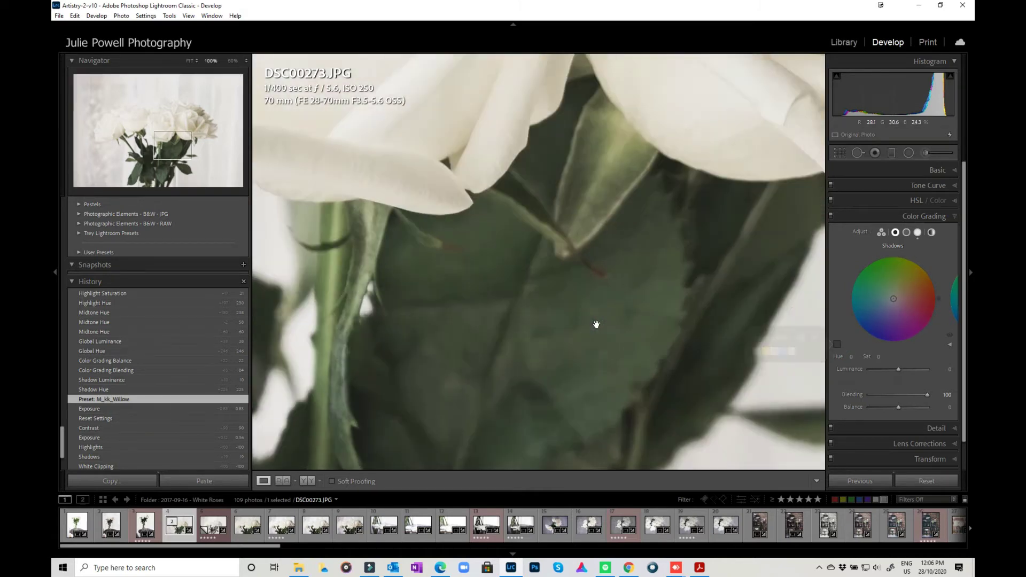
left_click(637, 324)
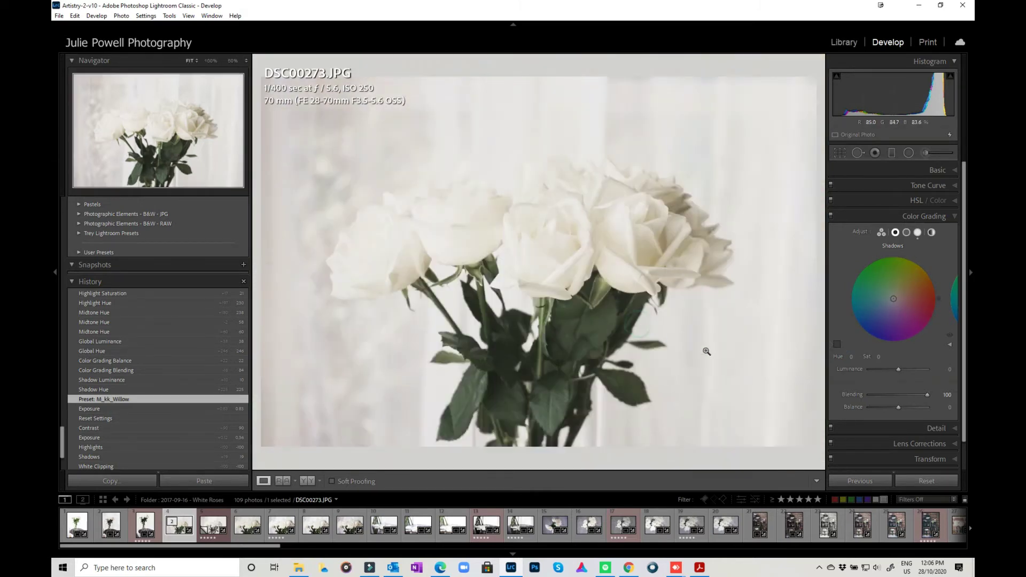
left_click(837, 344)
left_click(781, 351)
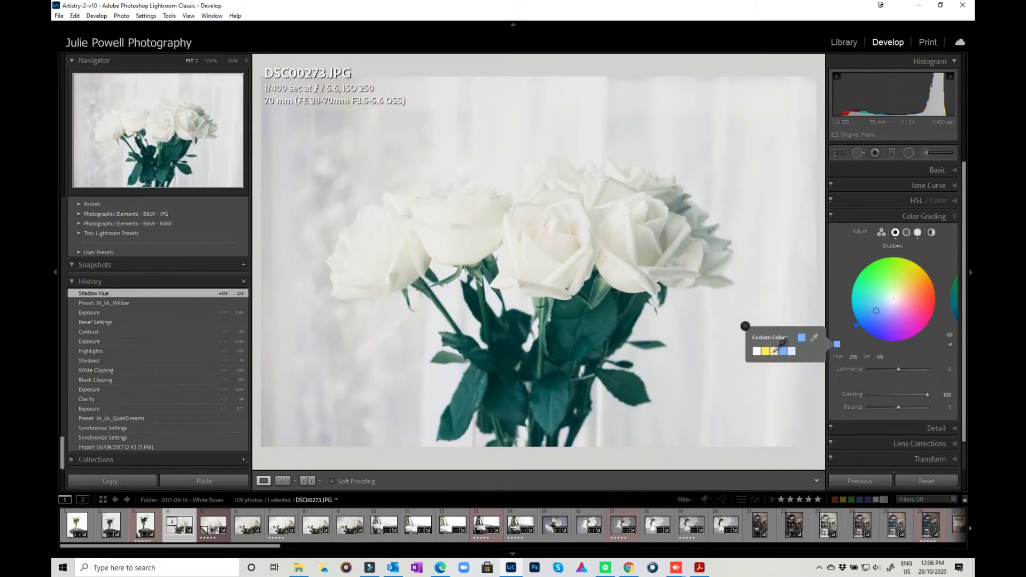
left_click(774, 351)
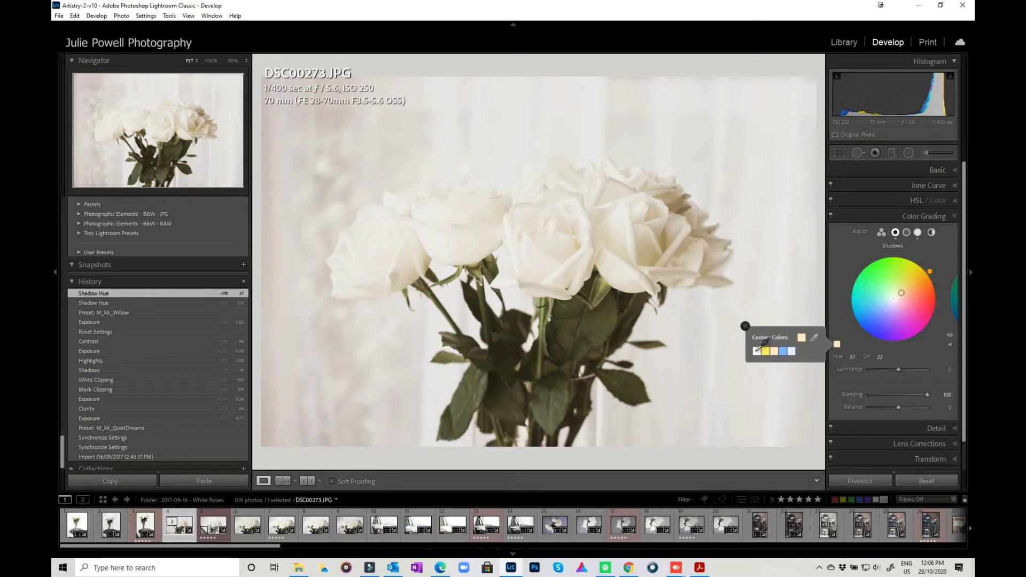
left_click(757, 351)
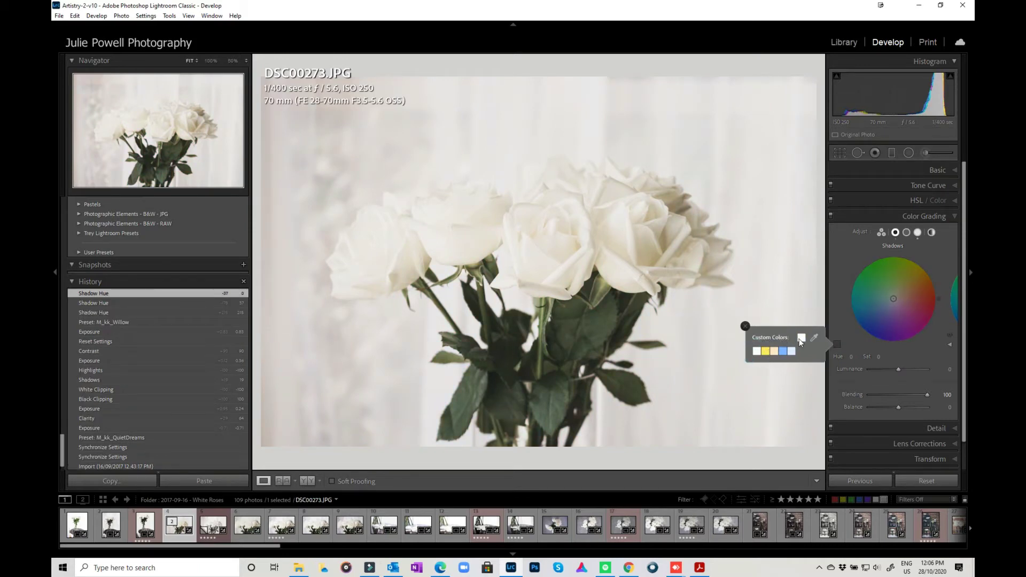
Tint the shadows green (Hue 148, Sat 10, Luminance -2) with Balance -7 and Blending 58.
mouse_move(892, 299)
left_mouse_down()
mouse_move(868, 283)
mouse_move(890, 299)
left_mouse_up()
mouse_move(896, 370)
left_mouse_down()
mouse_move(915, 368)
mouse_move(859, 364)
mouse_move(908, 371)
mouse_move(895, 370)
left_mouse_up()
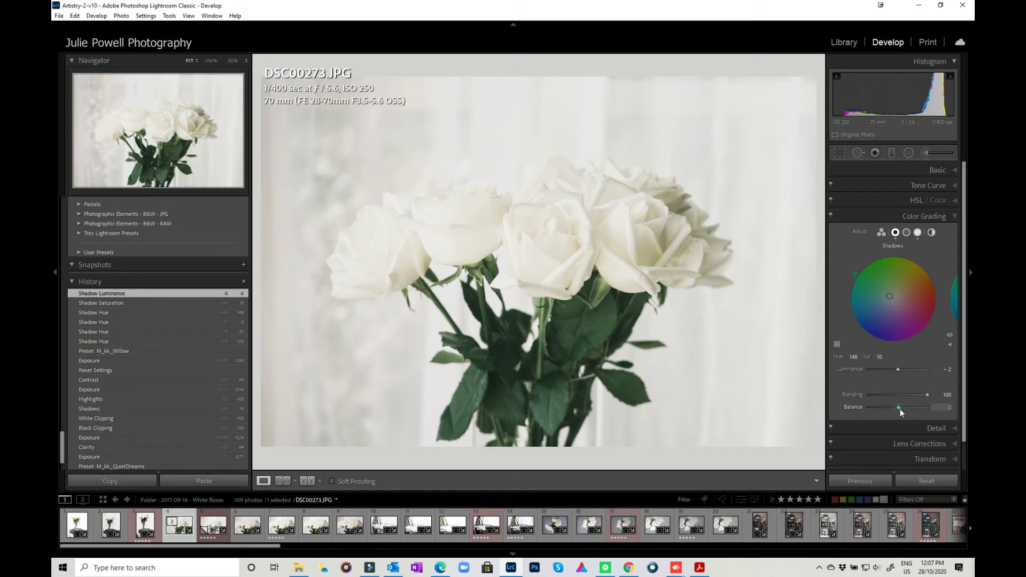
mouse_move(900, 408)
left_mouse_down()
mouse_move(918, 410)
mouse_move(870, 407)
mouse_move(907, 412)
mouse_move(897, 409)
left_mouse_up()
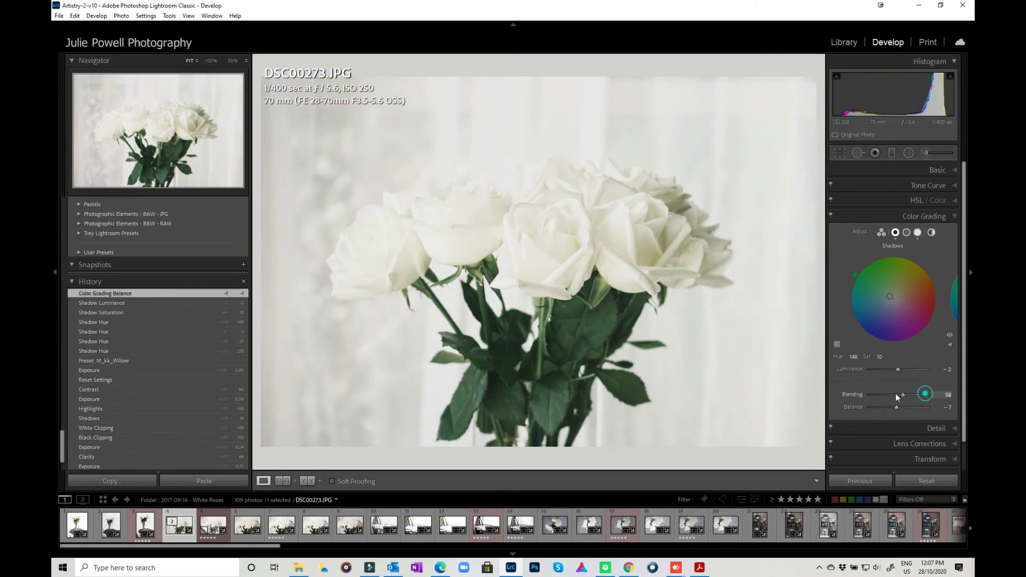
left_click_drag(895, 393, 878, 394)
Tint the midtones magenta at Hue 324, Sat 14, Luminance +18, with Blending 73 and Balance +20.
left_click(905, 233)
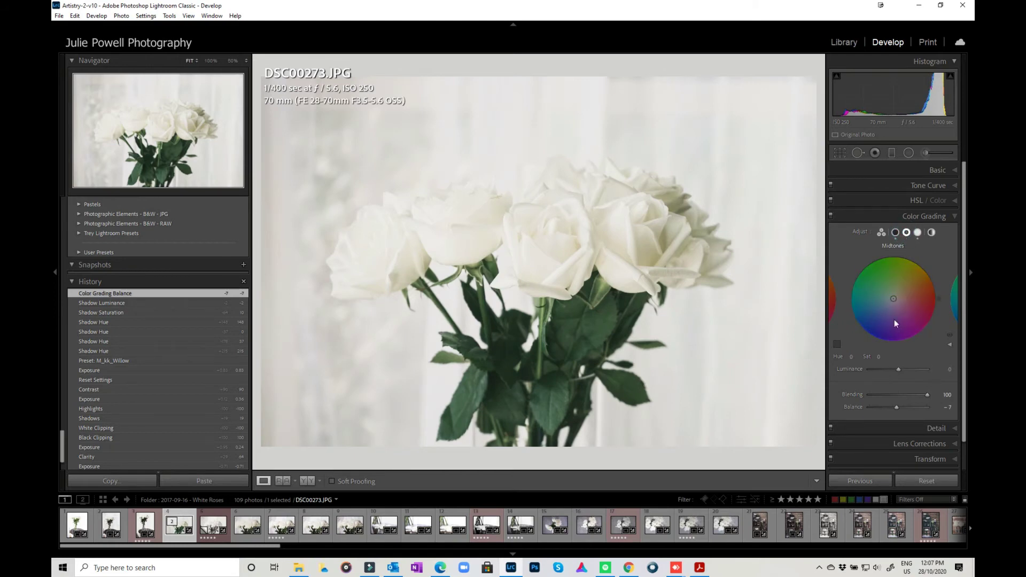
left_click_drag(895, 323, 898, 303)
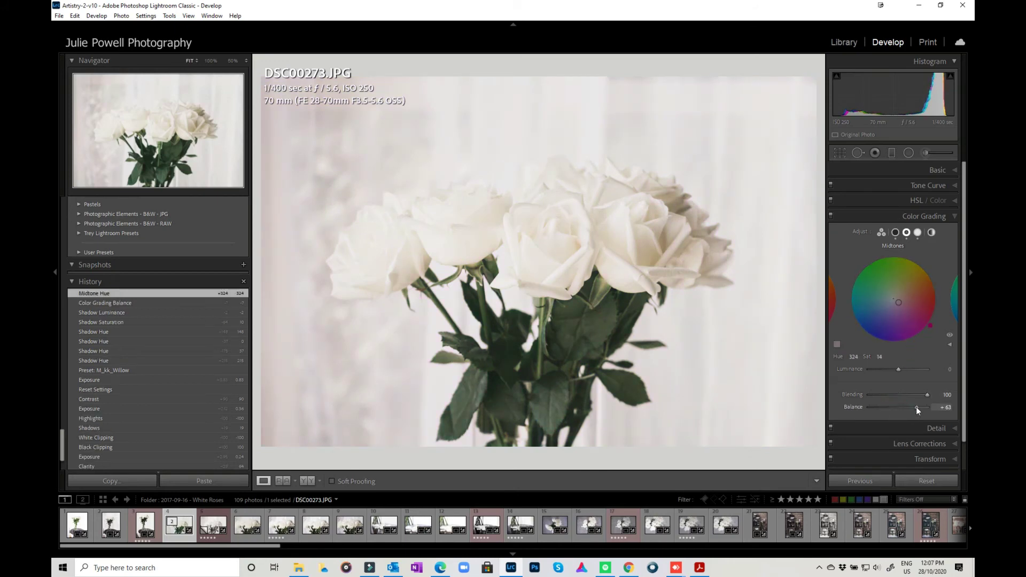
left_click_drag(875, 405, 903, 373)
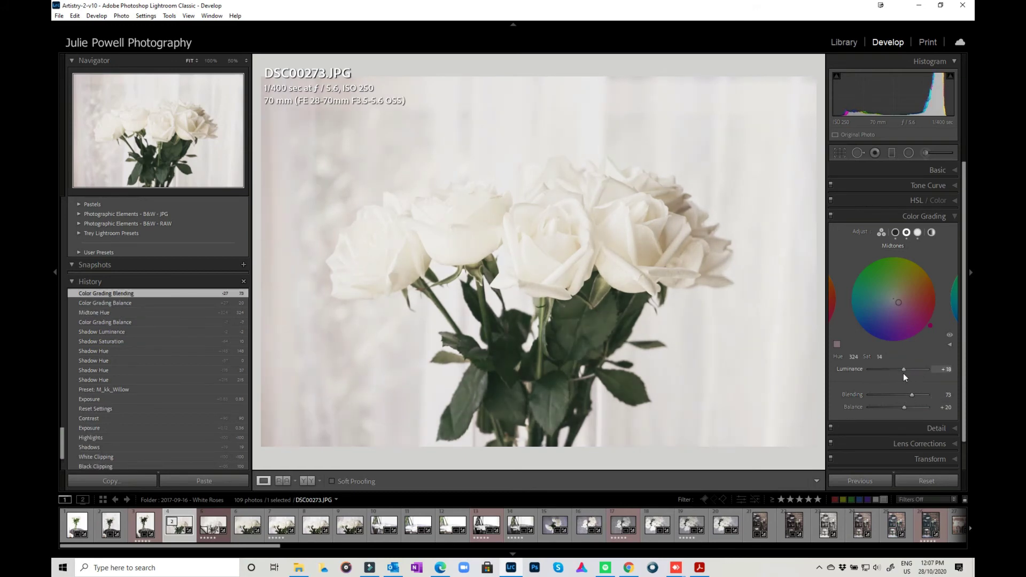
Move the highlight hue from orange 33 to cyan 183, keeping Saturation at 4.
left_click(918, 234)
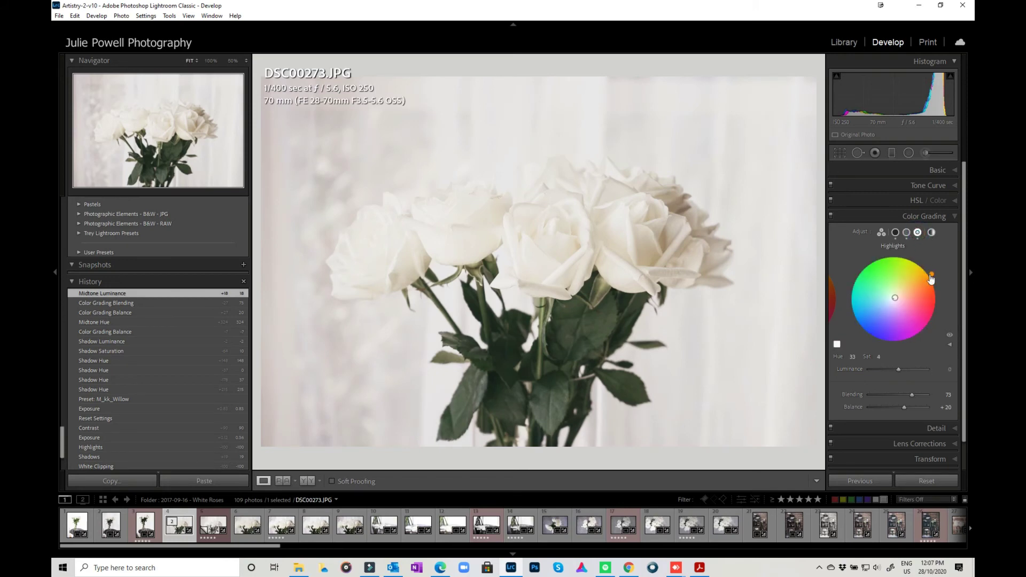
left_click_drag(930, 278, 848, 300)
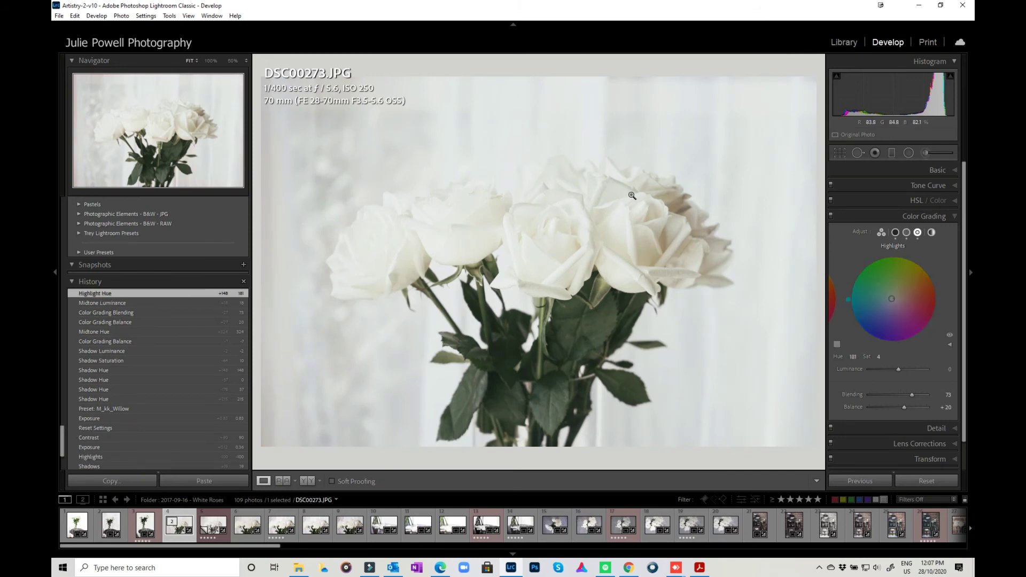